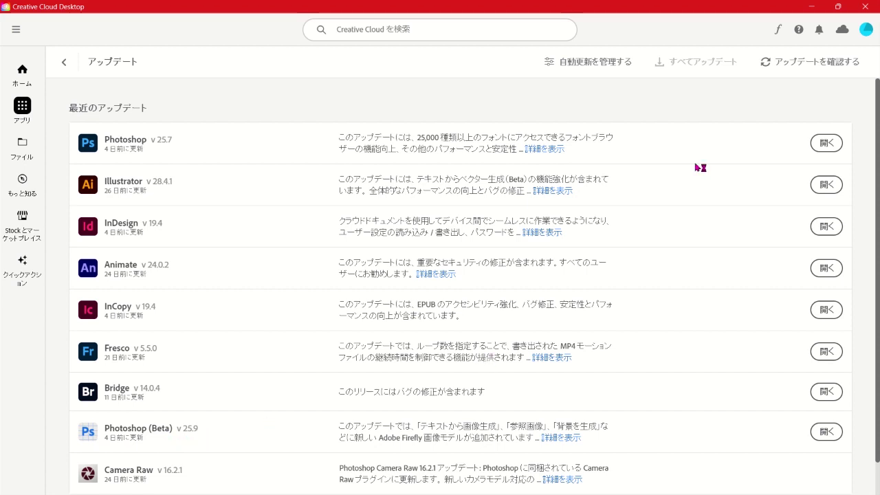
Minimize the Creative Cloud updates window to reveal the shattered-glass portrait in Photoshop.
click(811, 8)
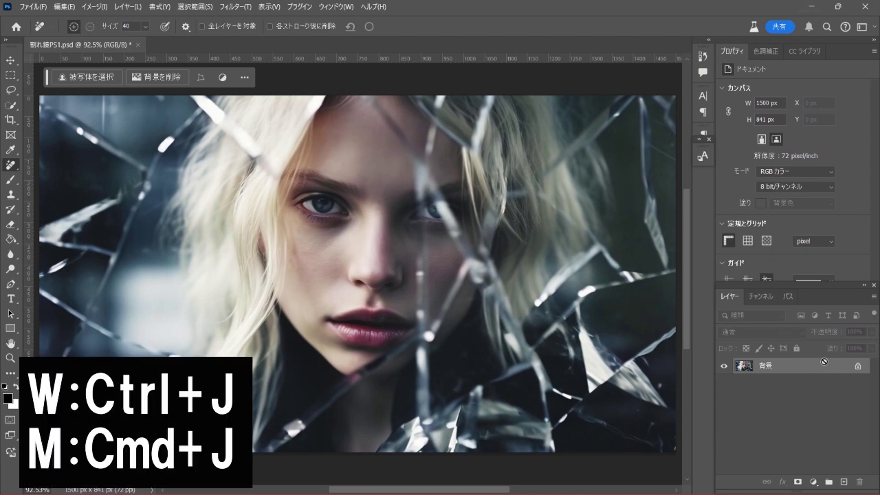
Duplicate the Background layer with Ctrl+J and switch to the Remove Tool.
key(ctrl+j)
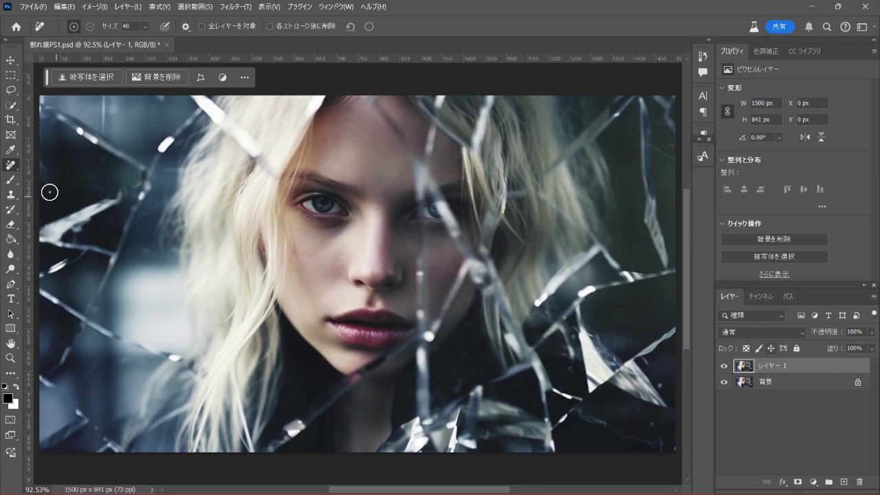
right_click(13, 167)
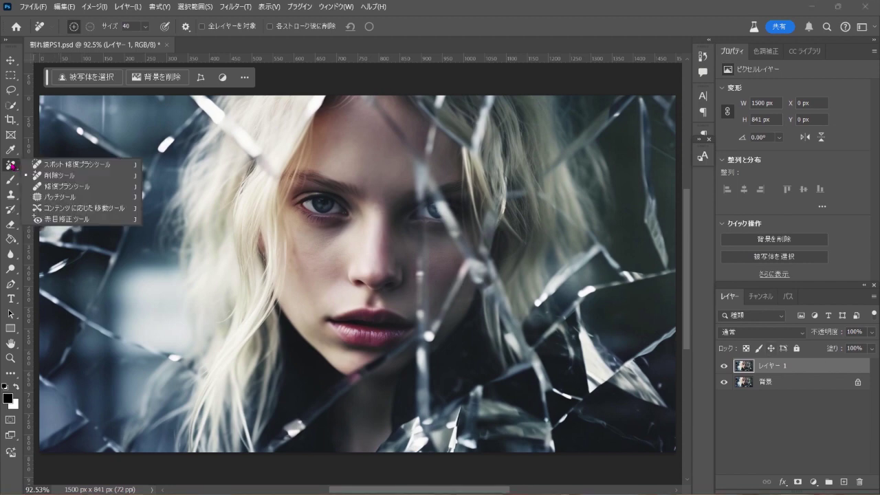
click(108, 177)
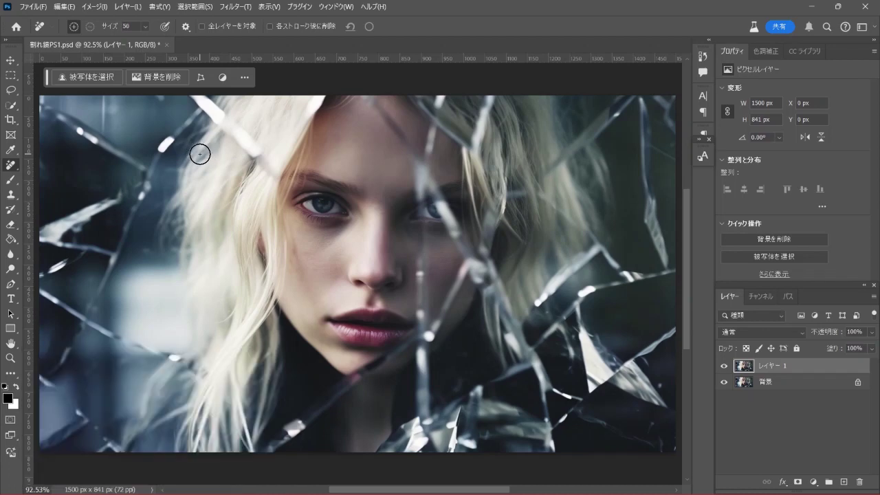
Enlarge the brush and mark the crack through the hair at top left.
key(bracketright)
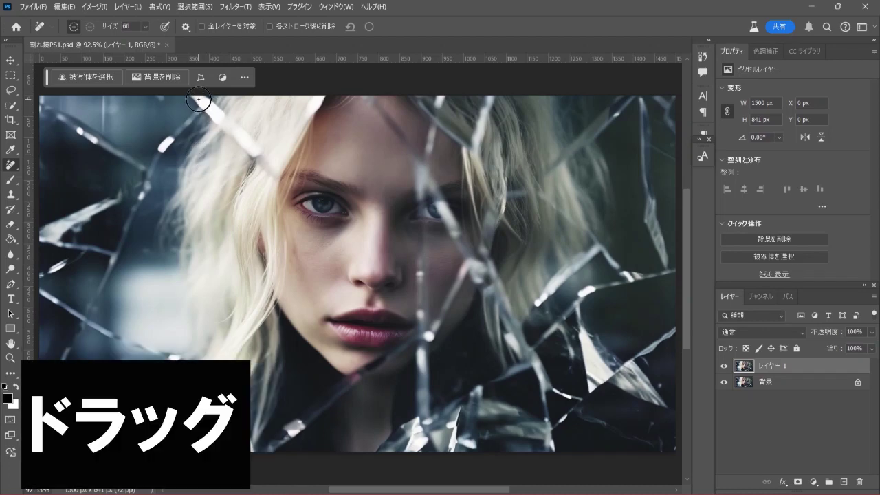
drag(198, 101, 264, 160)
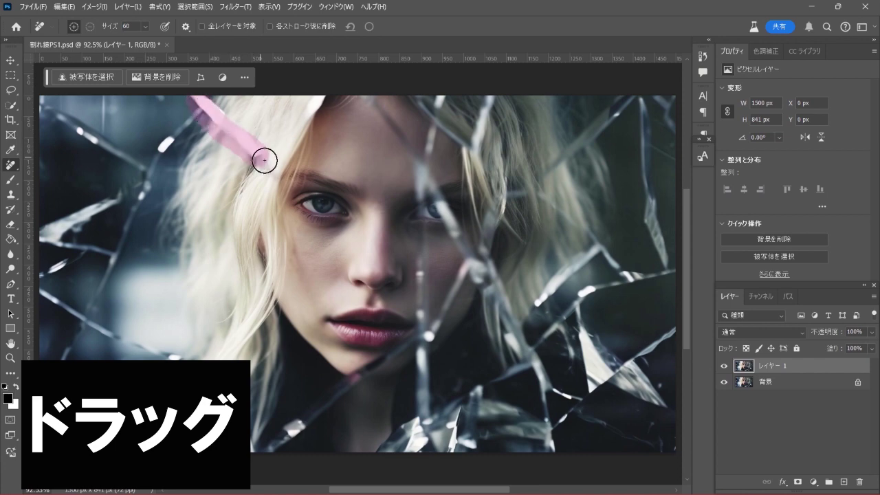
drag(264, 160, 213, 113)
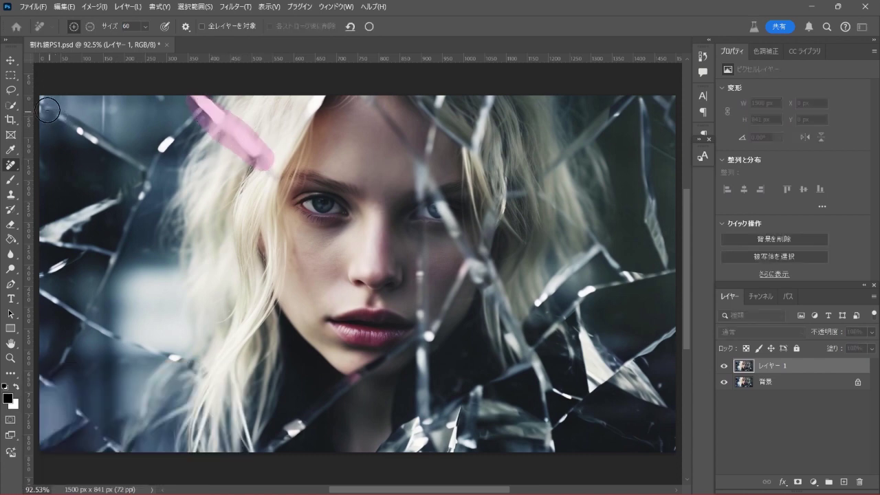
With a smaller brush, mark the cracks down the left side and from the top-right corner.
key(bracketleft)
drag(42, 105, 146, 167)
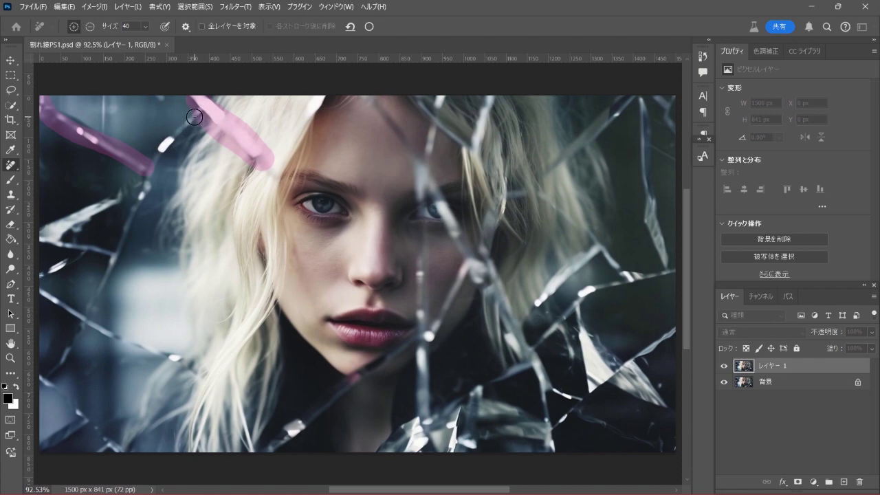
mouse_move(195, 117)
mouse_down()
mouse_move(138, 198)
mouse_move(92, 312)
mouse_move(54, 367)
mouse_move(36, 378)
mouse_up()
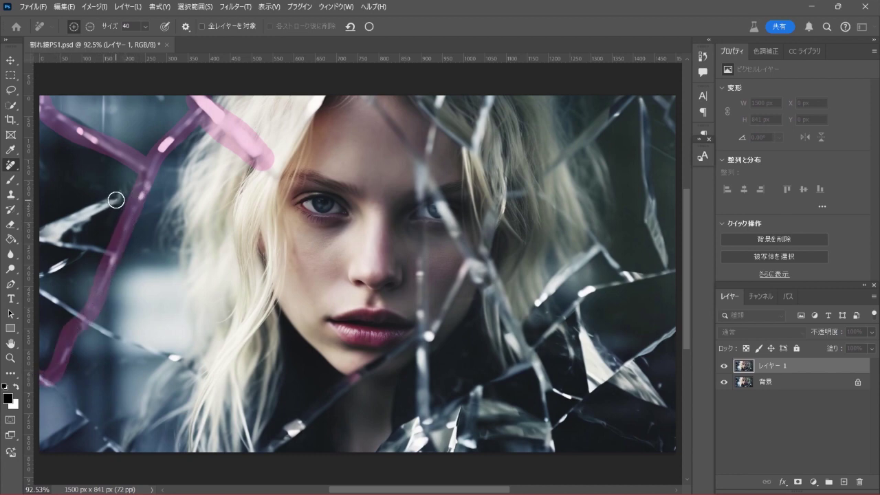
mouse_move(117, 193)
mouse_down()
mouse_move(75, 206)
mouse_move(40, 234)
mouse_move(101, 252)
mouse_move(73, 255)
mouse_move(36, 281)
mouse_move(63, 308)
mouse_move(215, 373)
mouse_up()
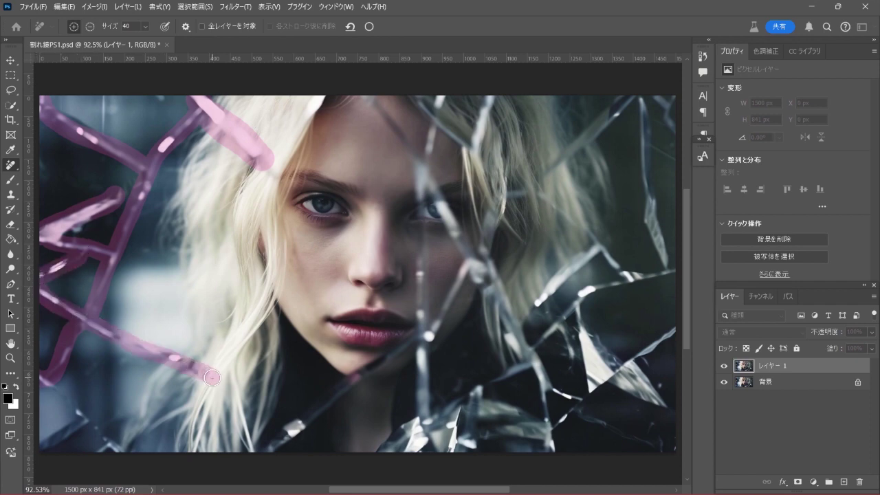
mouse_move(55, 390)
mouse_down()
mouse_move(109, 438)
mouse_move(83, 456)
mouse_move(78, 424)
mouse_move(49, 439)
mouse_up()
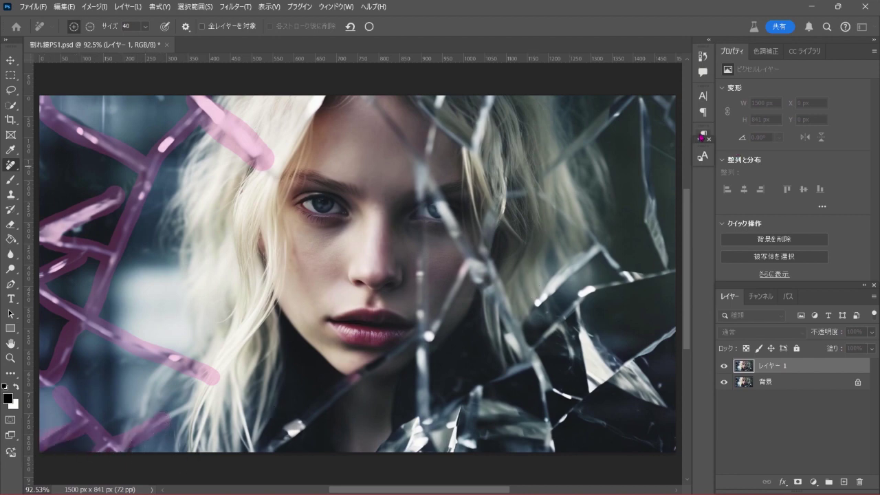
mouse_move(642, 105)
mouse_down()
mouse_move(654, 236)
mouse_move(667, 264)
mouse_up()
Mark the cracks near the right edge, lower right, bottom edge and past the chin.
drag(582, 298, 671, 274)
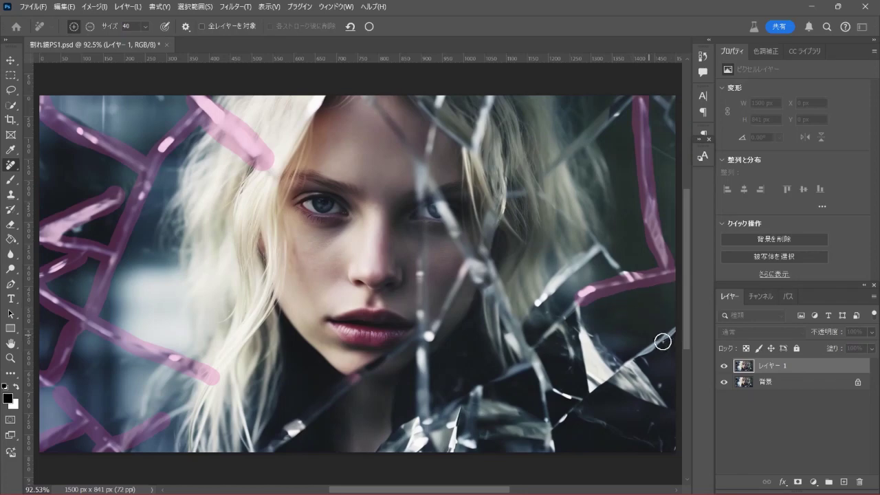
drag(665, 330, 558, 418)
mouse_move(635, 358)
mouse_down()
mouse_move(661, 401)
mouse_move(632, 387)
mouse_move(627, 370)
mouse_up()
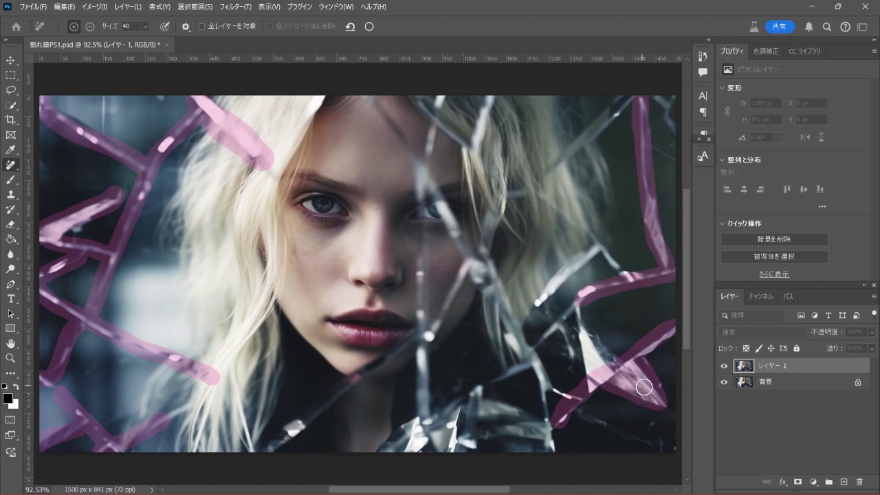
mouse_move(547, 447)
mouse_down()
mouse_move(541, 376)
mouse_move(566, 394)
mouse_up()
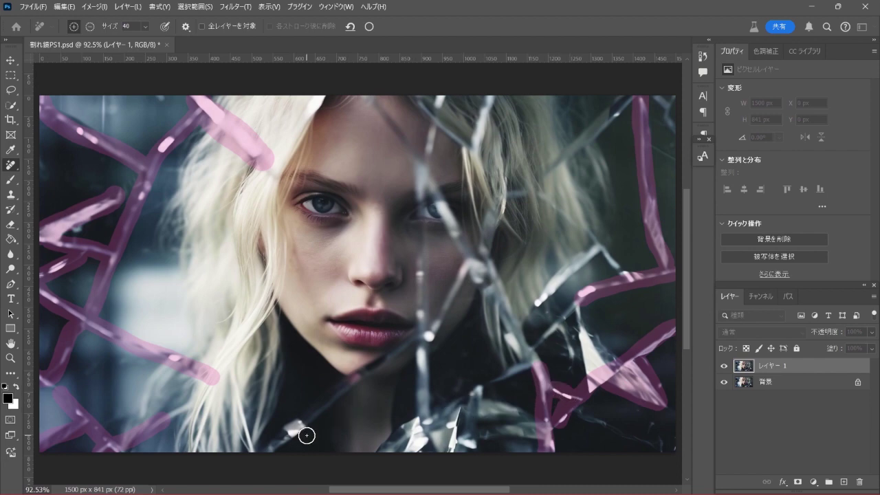
mouse_move(276, 447)
mouse_down()
mouse_move(255, 458)
mouse_move(394, 357)
mouse_move(446, 309)
mouse_move(462, 270)
mouse_up()
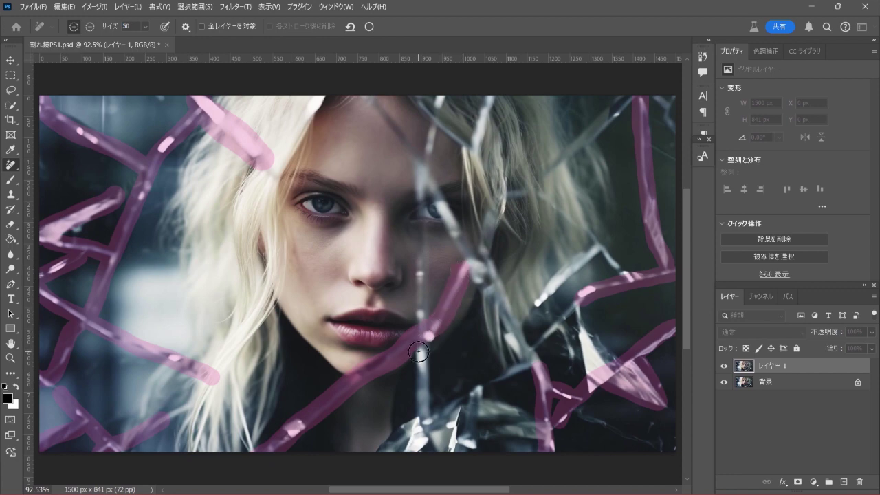
mouse_move(418, 352)
mouse_down()
mouse_move(422, 411)
mouse_move(379, 446)
mouse_move(406, 443)
mouse_move(454, 393)
mouse_move(495, 395)
mouse_move(528, 420)
mouse_move(527, 447)
mouse_move(392, 452)
mouse_move(436, 420)
mouse_move(489, 406)
mouse_move(520, 431)
mouse_move(432, 438)
mouse_move(495, 419)
mouse_move(494, 383)
mouse_move(574, 303)
mouse_up()
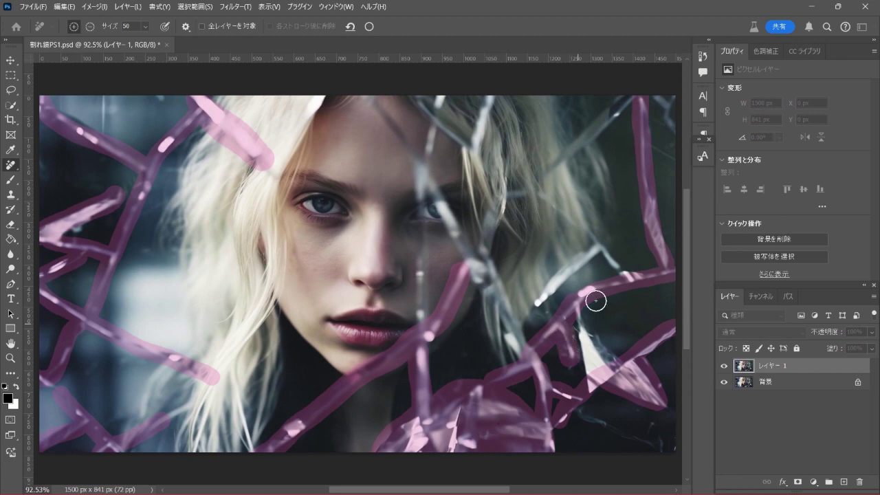
Mark the remaining cracks over the right-side hair and the lower-right shards.
mouse_move(620, 267)
mouse_down()
mouse_move(531, 181)
mouse_move(586, 141)
mouse_move(633, 91)
mouse_move(660, 96)
mouse_move(674, 119)
mouse_move(664, 151)
mouse_move(656, 143)
mouse_up()
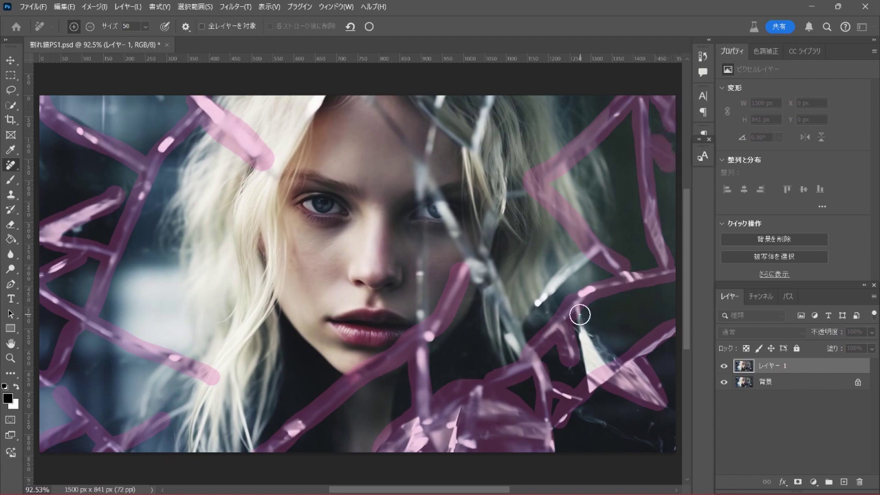
mouse_move(582, 310)
mouse_down()
mouse_move(588, 372)
mouse_move(616, 347)
mouse_move(590, 348)
mouse_move(584, 304)
mouse_up()
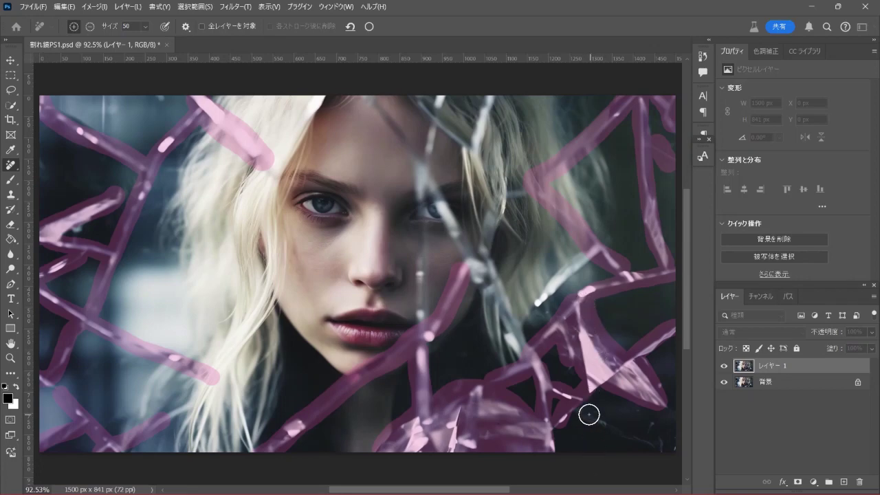
drag(587, 414, 681, 450)
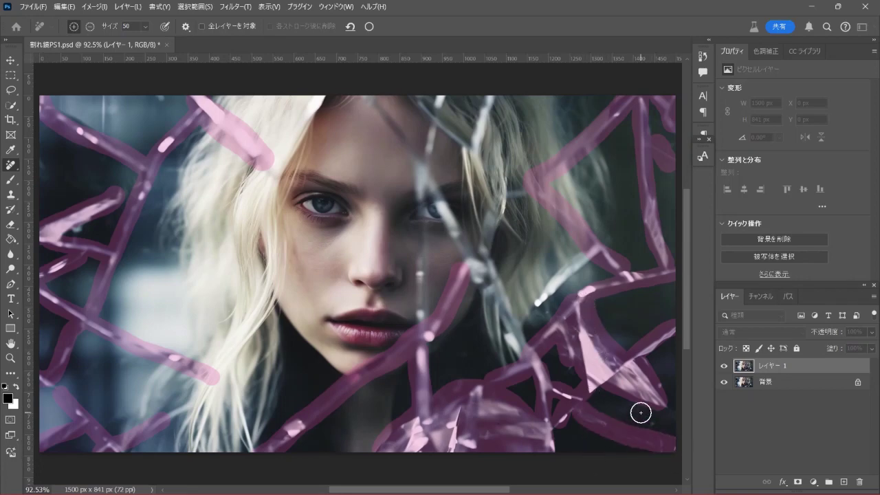
drag(640, 411, 654, 429)
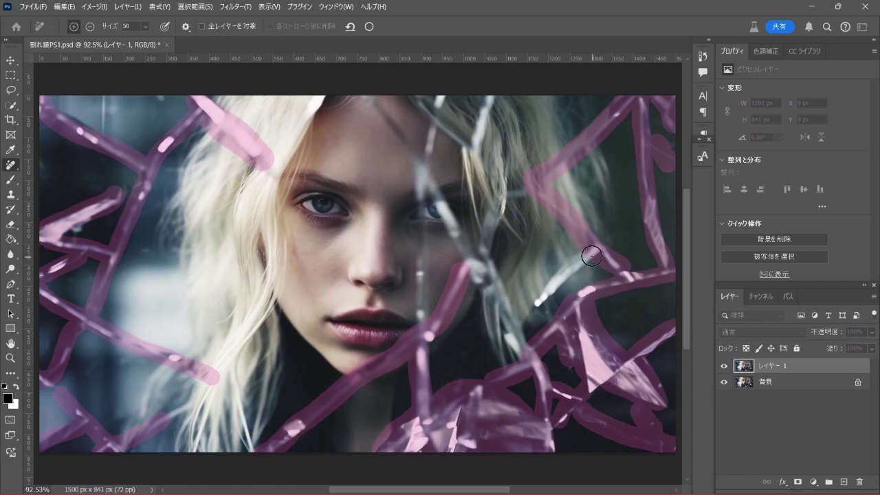
mouse_move(554, 287)
mouse_down()
mouse_move(536, 318)
mouse_move(535, 359)
mouse_up()
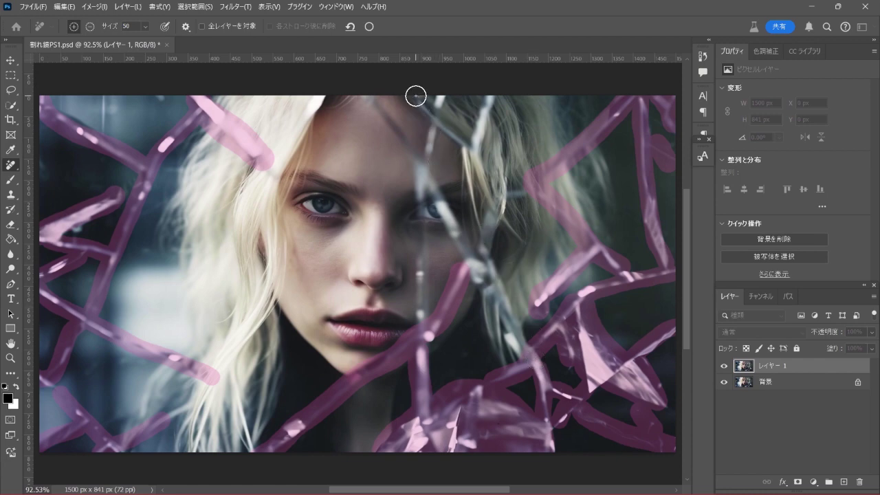
Mark the cracks from the top edge and over the face, then apply the removal.
mouse_move(415, 96)
mouse_down()
mouse_move(457, 140)
mouse_move(484, 148)
mouse_up()
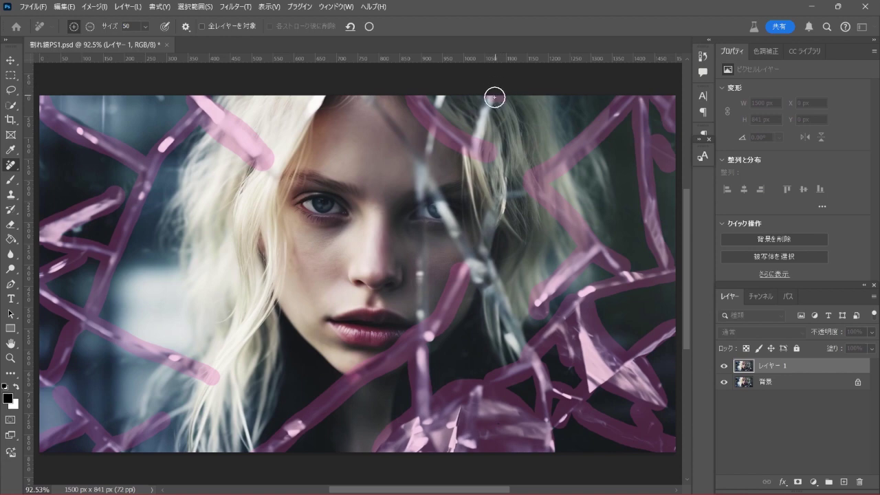
drag(495, 94, 477, 131)
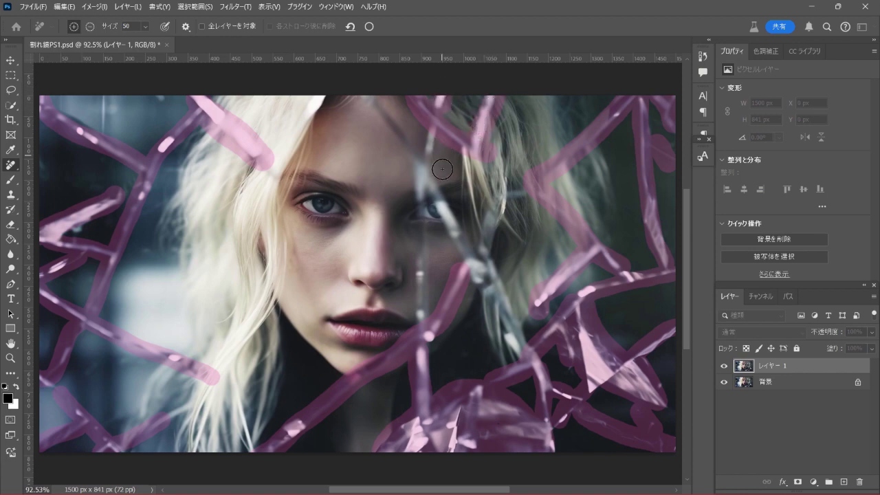
mouse_move(363, 92)
mouse_down()
mouse_move(441, 197)
mouse_move(486, 285)
mouse_move(502, 369)
mouse_up()
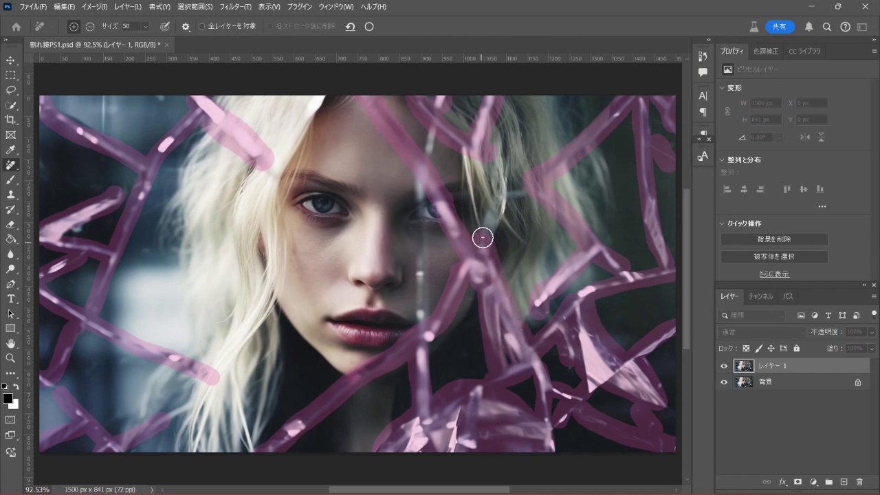
mouse_move(482, 238)
mouse_down()
mouse_move(498, 149)
mouse_move(500, 208)
mouse_up()
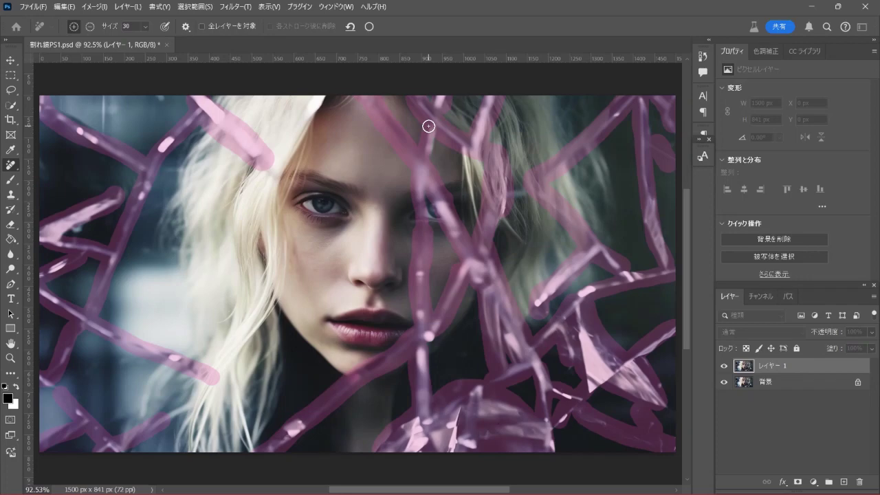
click(369, 26)
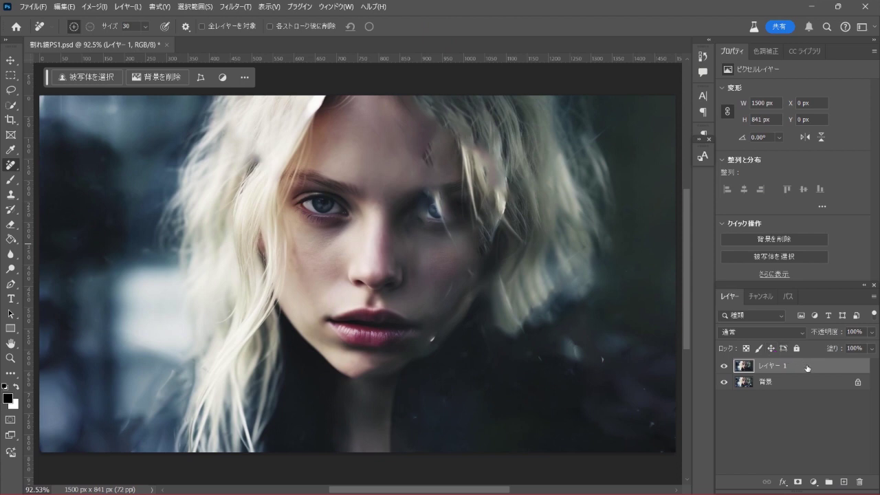
Switch from the Remove tool to the marquee selection tools.
click(14, 77)
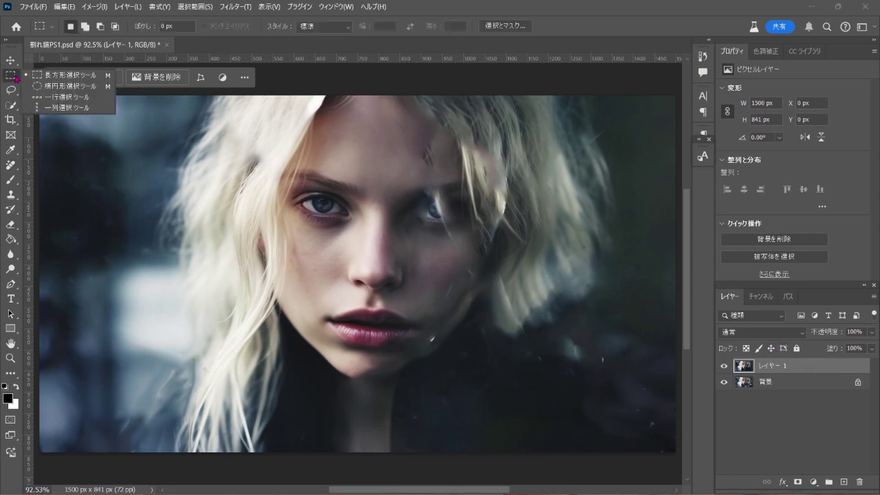
Select a rectangle over the right half of the face and generate Generative Fill content.
click(102, 77)
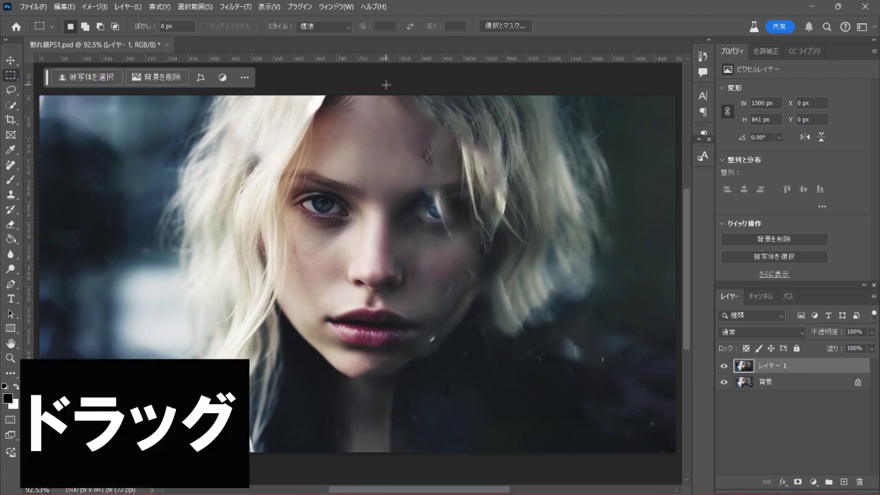
mouse_move(386, 84)
mouse_down()
mouse_move(442, 343)
mouse_move(519, 348)
mouse_up()
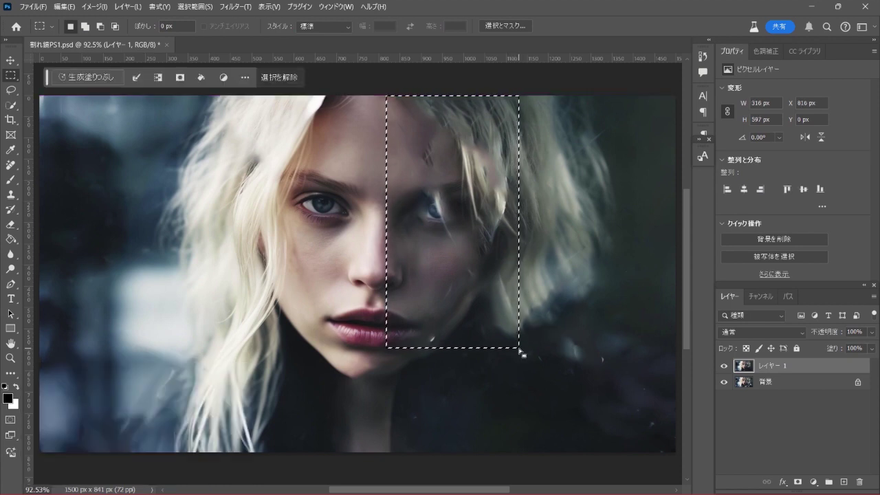
click(88, 77)
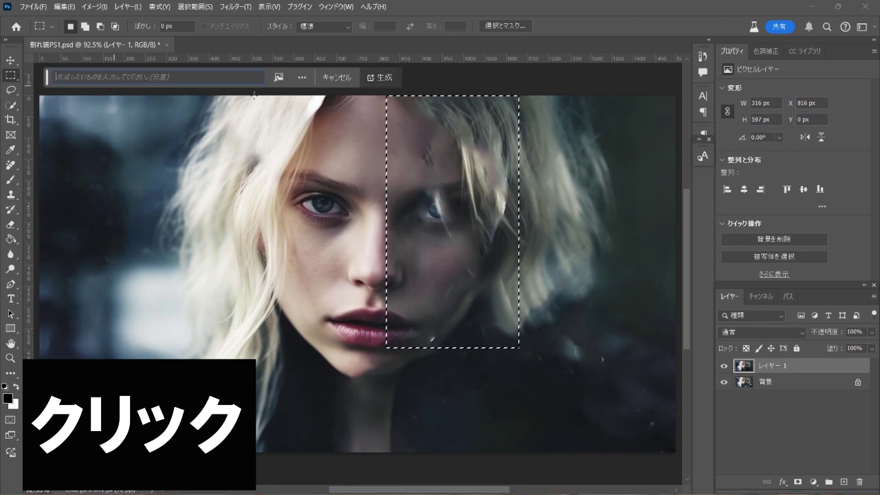
click(387, 81)
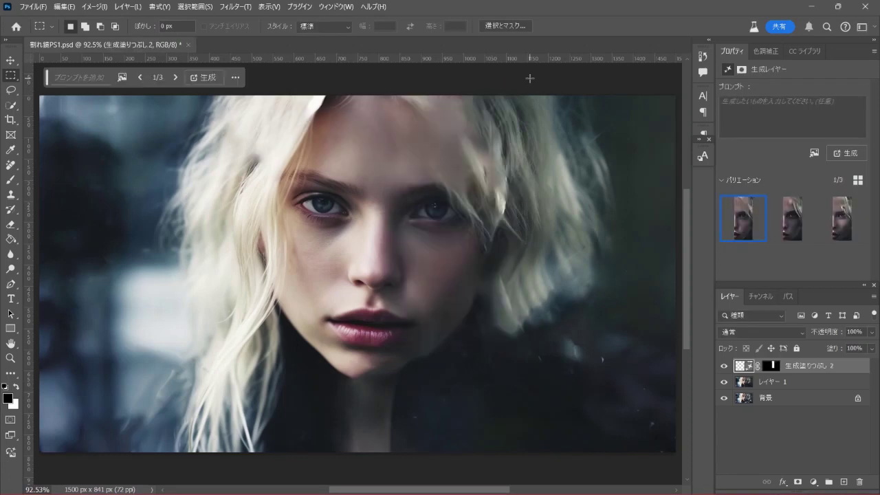
Preview all three fill variations and settle on variation 2/3.
click(783, 226)
mouse_move(842, 219)
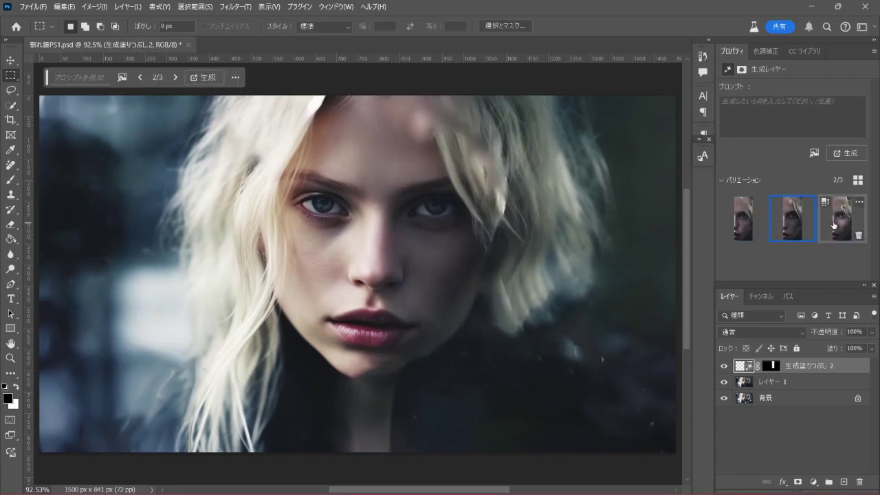
click(836, 226)
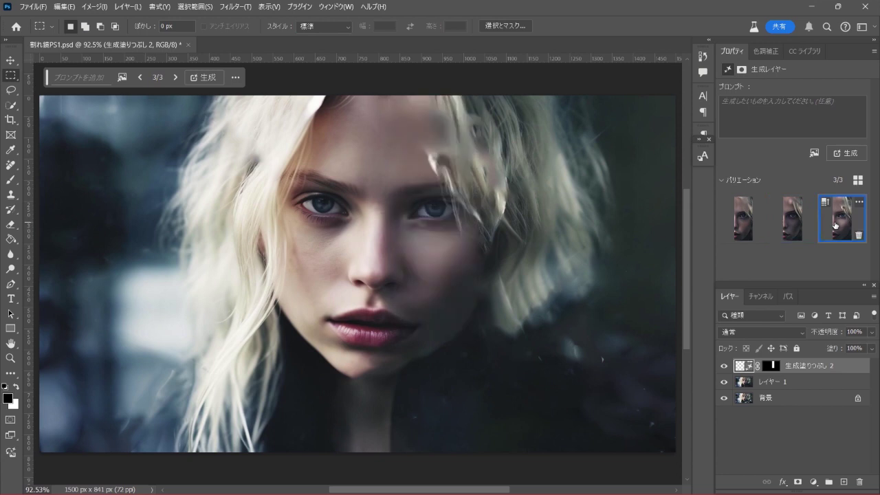
click(751, 224)
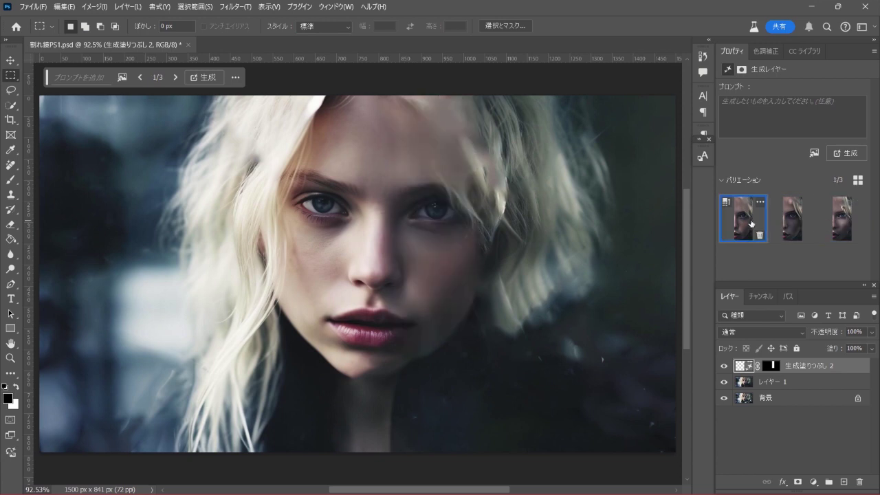
click(834, 226)
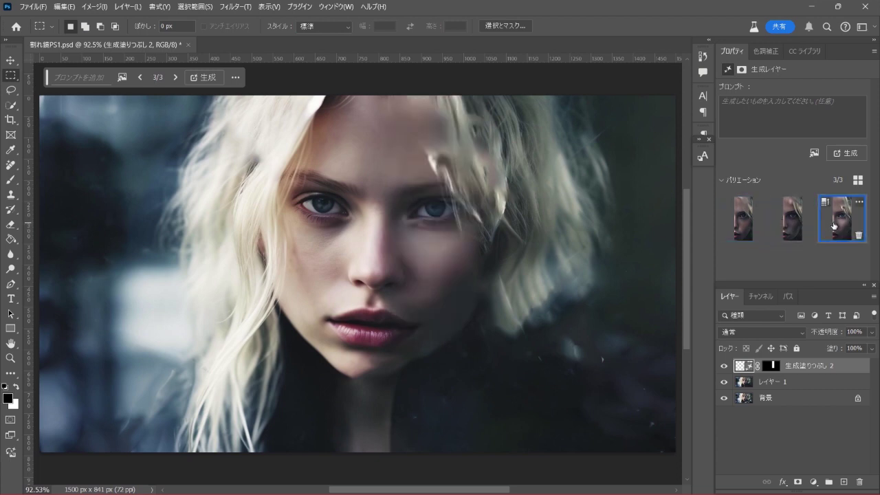
click(795, 223)
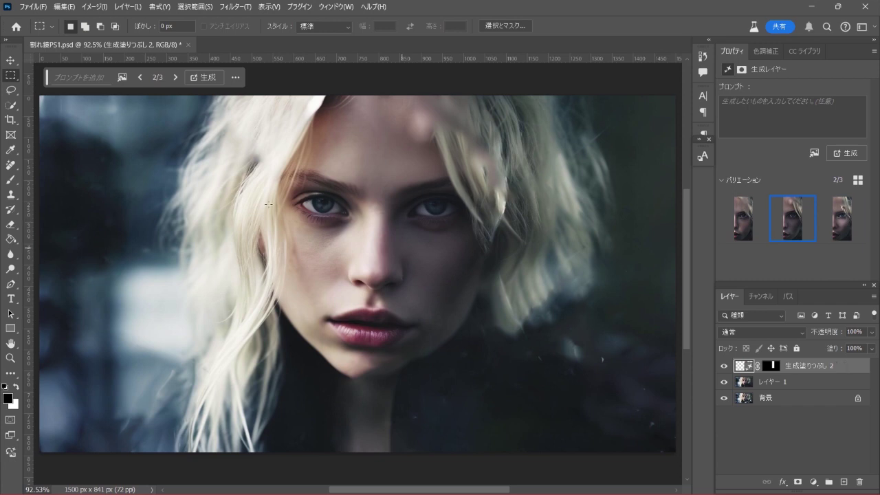
Lasso-select the dark area along the right edge of the hair.
click(11, 90)
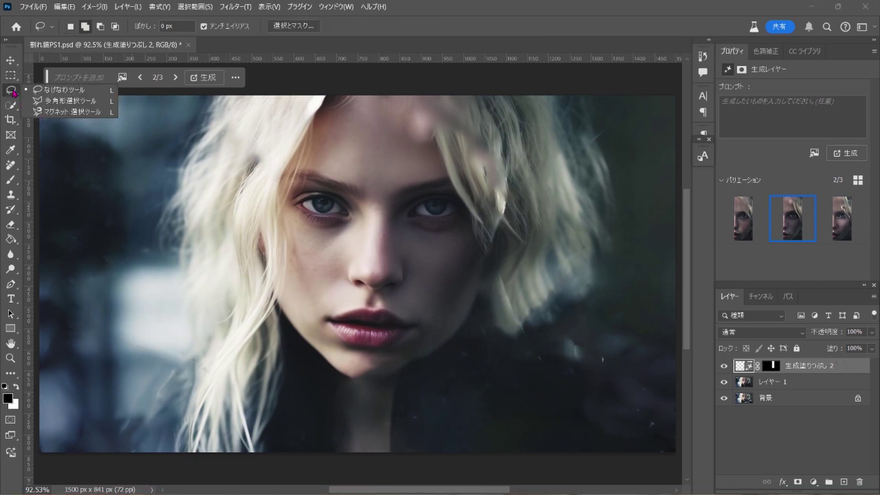
click(91, 91)
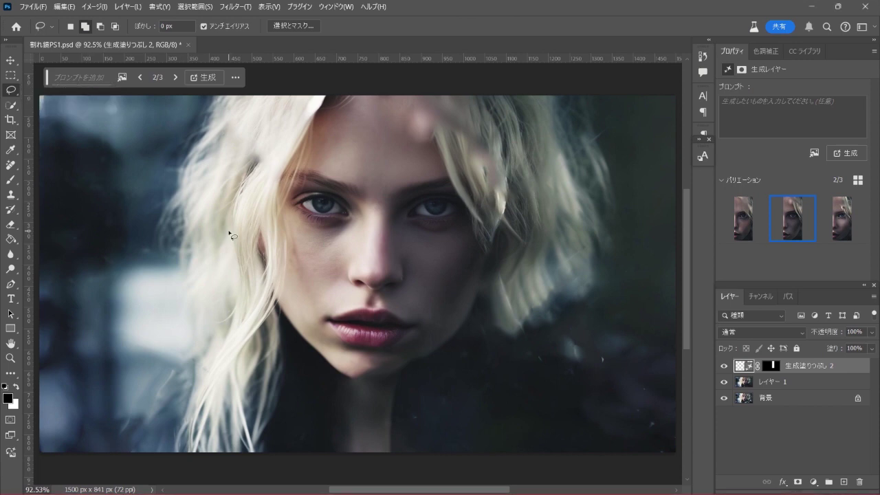
mouse_move(480, 226)
mouse_down()
mouse_move(507, 337)
mouse_move(502, 411)
mouse_move(471, 467)
mouse_move(688, 469)
mouse_move(585, 239)
mouse_up()
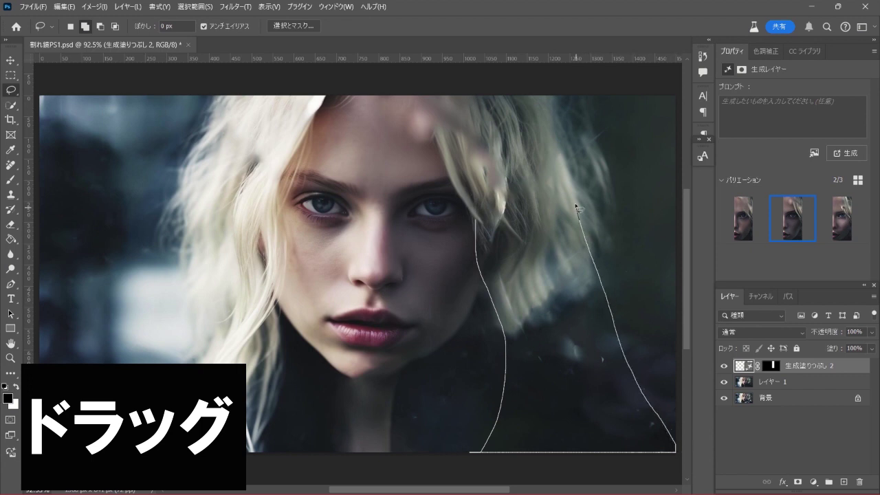
mouse_move(578, 209)
mouse_down()
mouse_move(570, 185)
mouse_move(482, 221)
mouse_up()
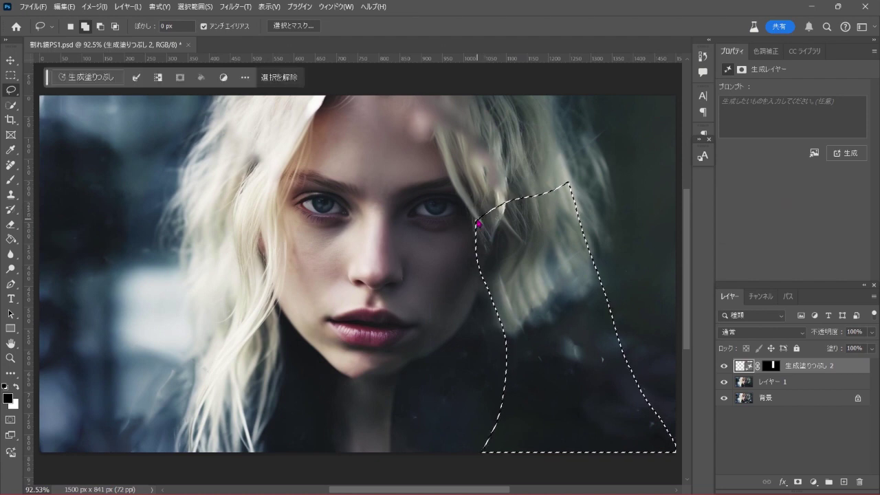
Generate a Generative Fill prompted '金髪' for the lassoed area.
click(94, 80)
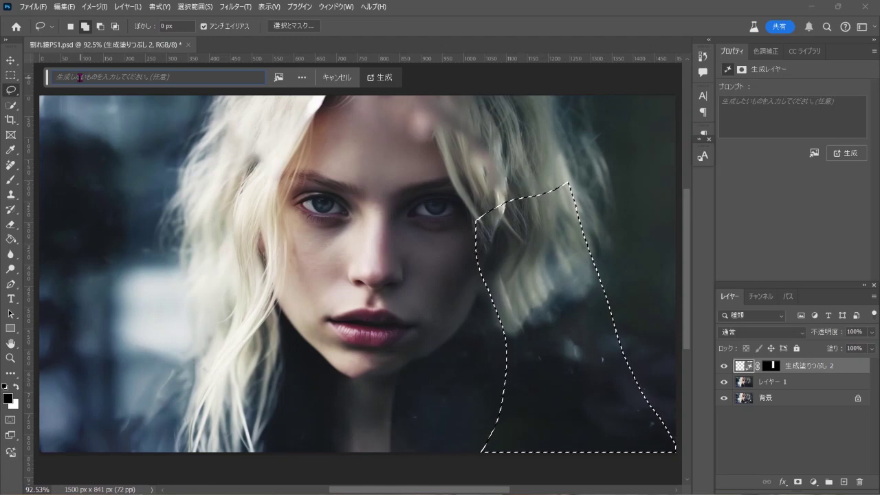
key(Zenkaku_Hankaku)
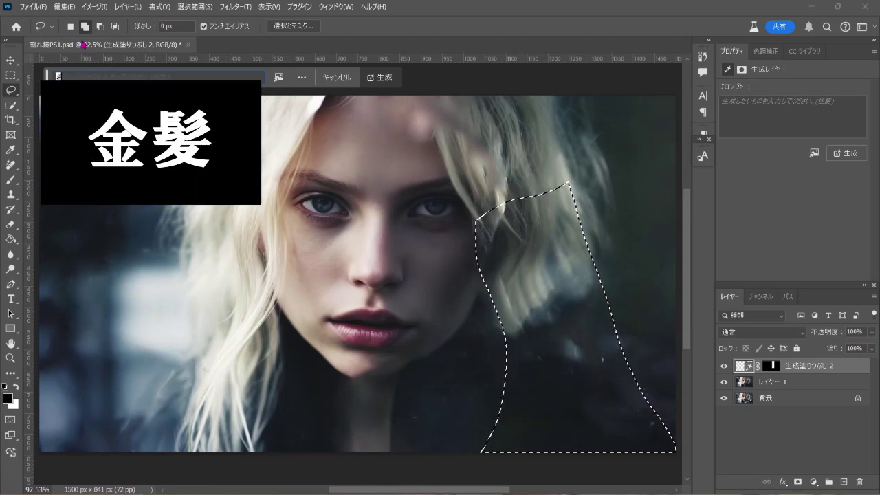
text(金髪)
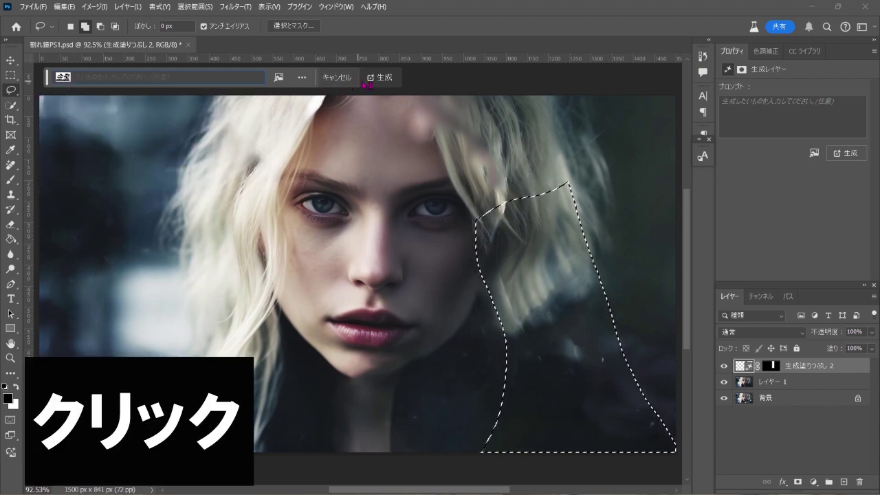
click(396, 78)
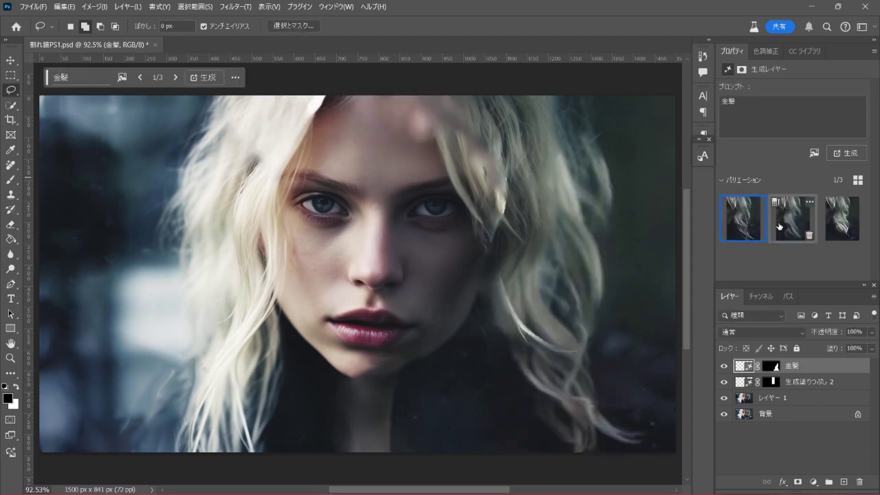
Preview each 金髪 blonde-hair variation and return to variation 1/3.
click(781, 225)
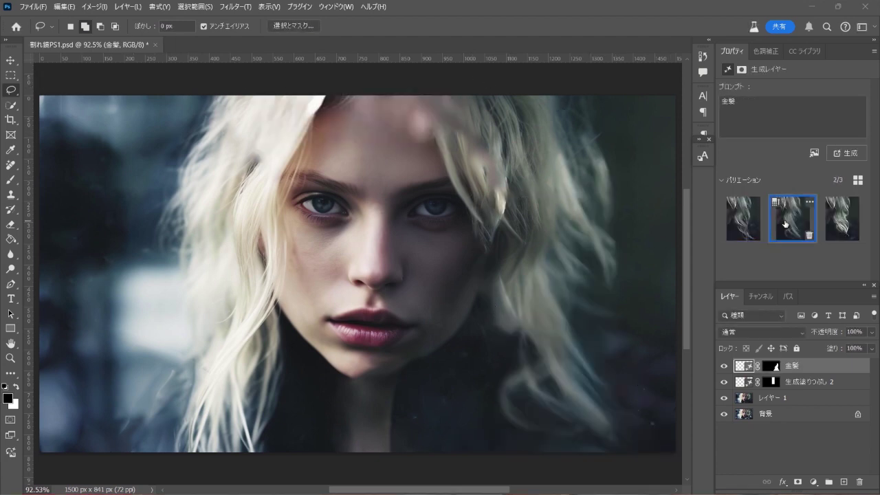
key(Zenkaku_Hankaku)
key(Zenkaku_Hankaku)
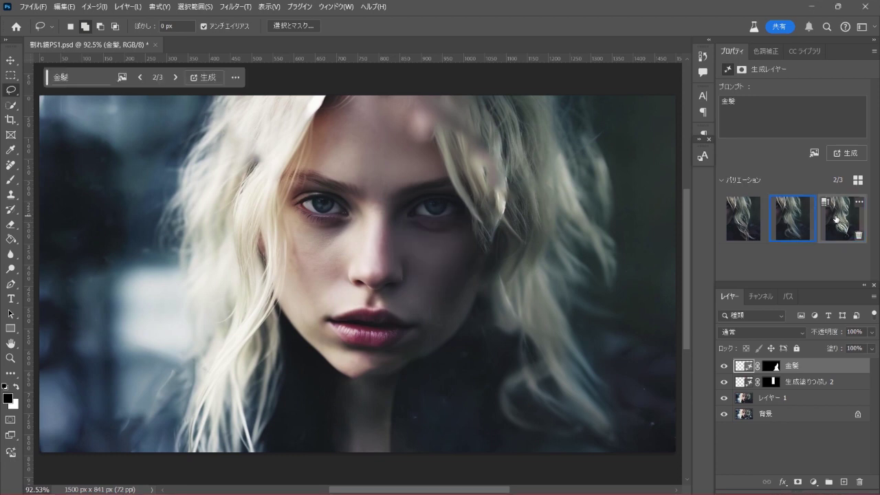
click(751, 218)
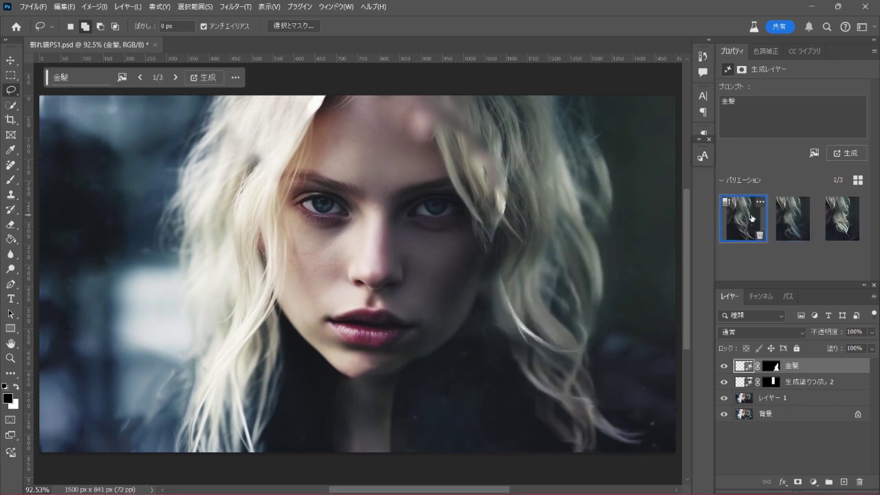
click(791, 222)
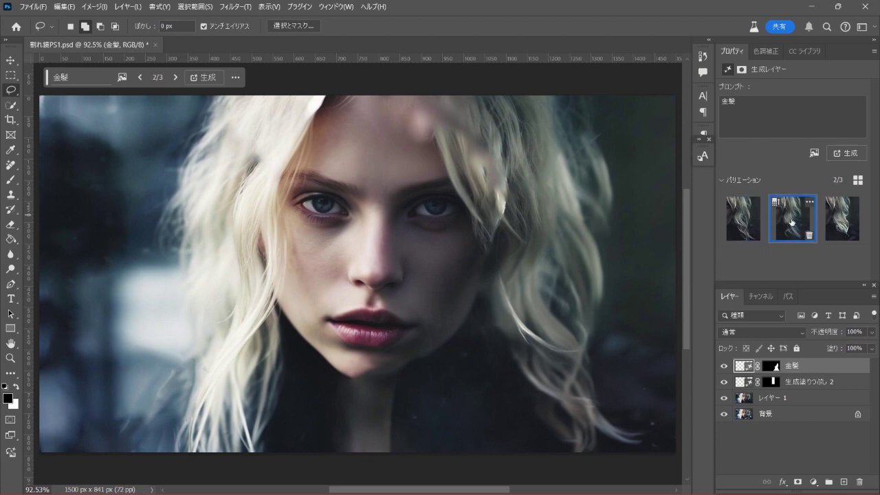
mouse_move(842, 219)
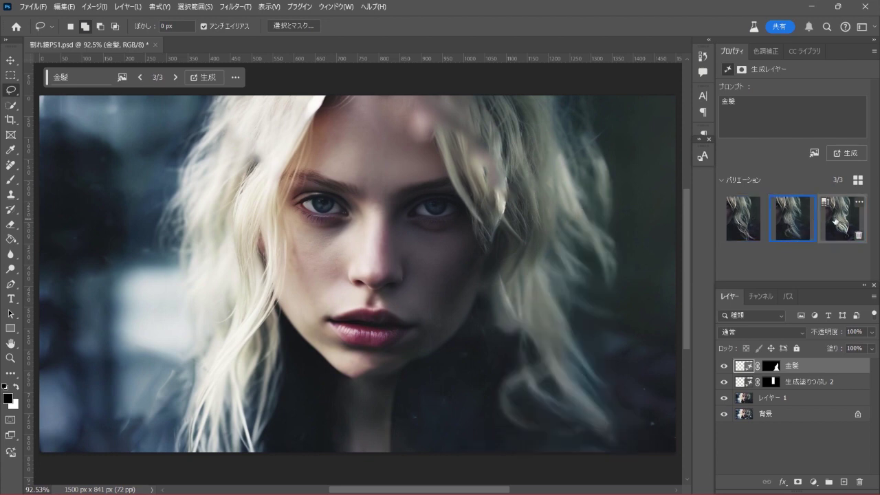
click(791, 219)
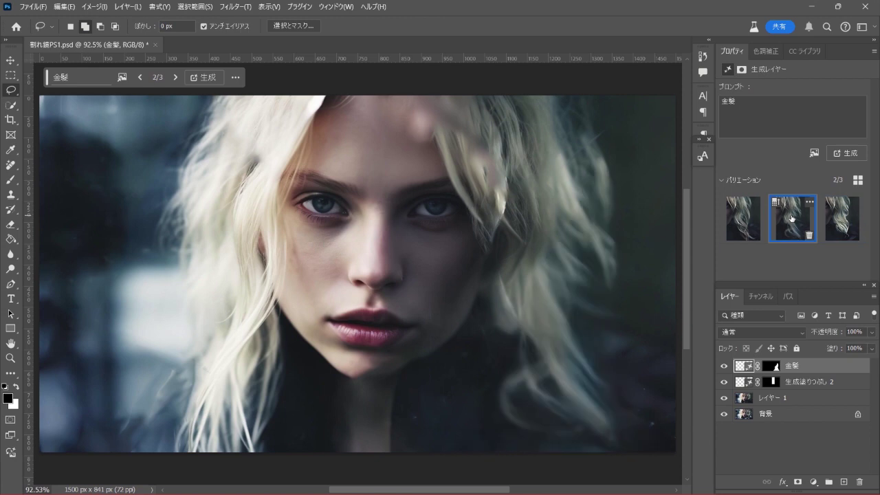
click(748, 218)
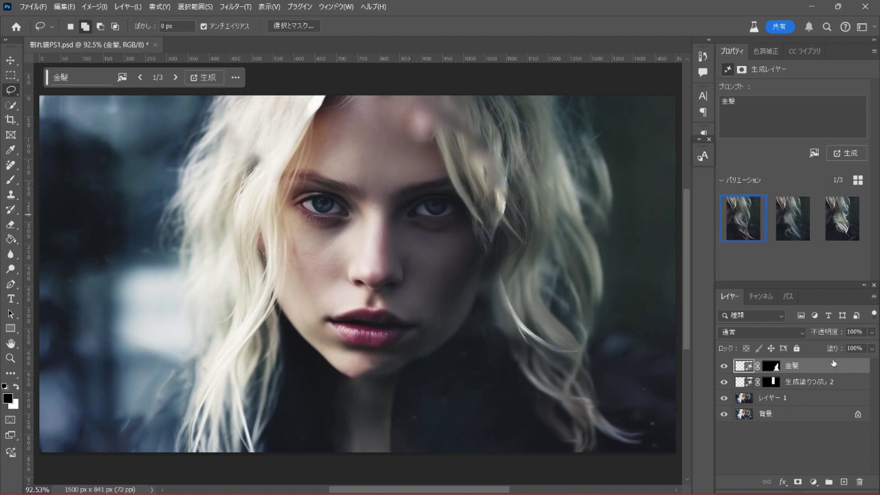
Lasso the crown and right hair parting, then generate a prompt-free Generative Fill.
right_click(11, 90)
click(34, 90)
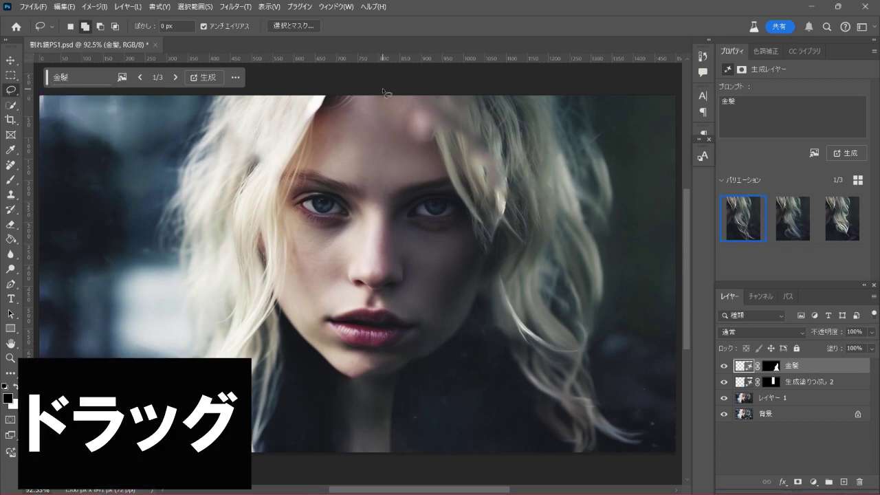
drag(383, 95, 400, 145)
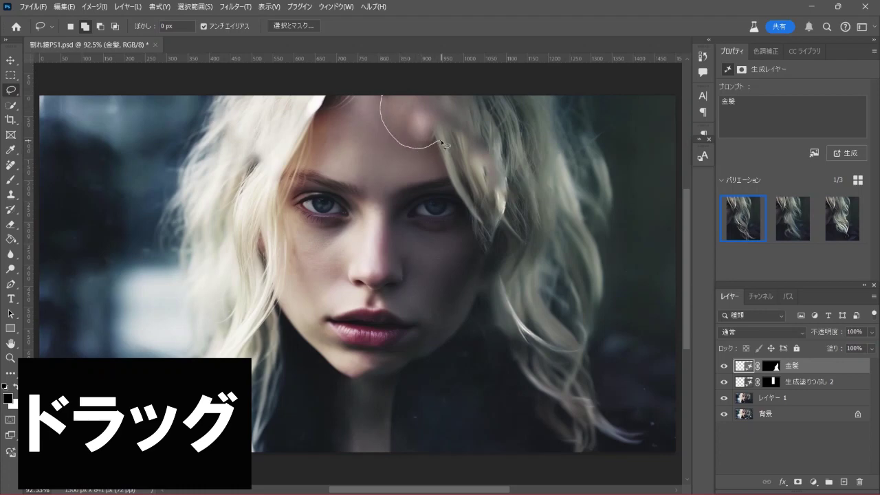
mouse_move(435, 147)
mouse_down()
mouse_move(451, 145)
mouse_move(491, 200)
mouse_move(488, 263)
mouse_move(503, 295)
mouse_move(527, 230)
mouse_move(487, 130)
mouse_move(485, 88)
mouse_move(380, 87)
mouse_up()
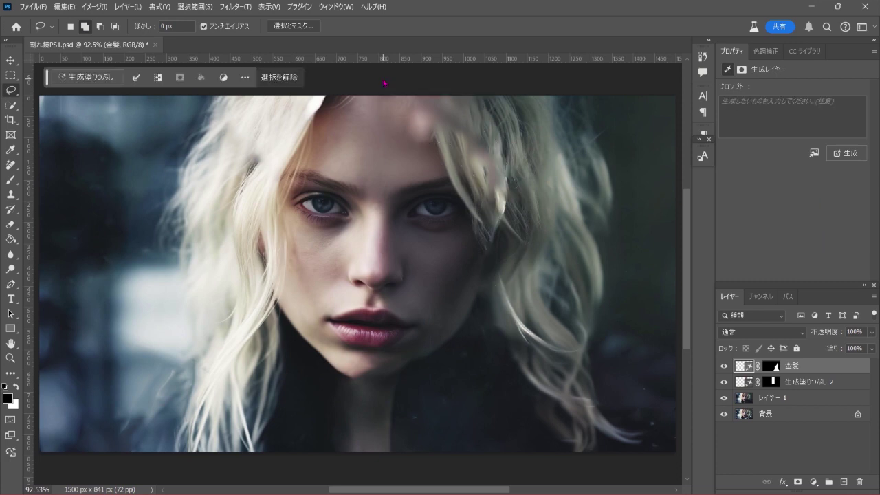
click(90, 77)
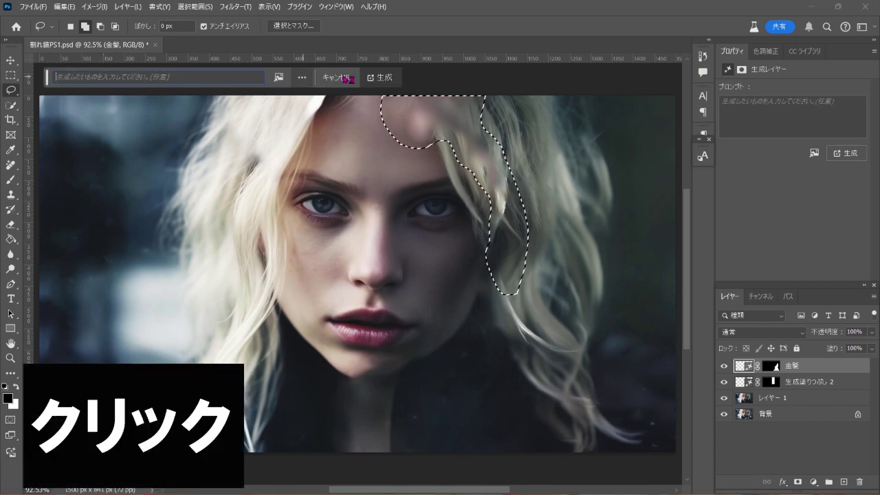
click(377, 77)
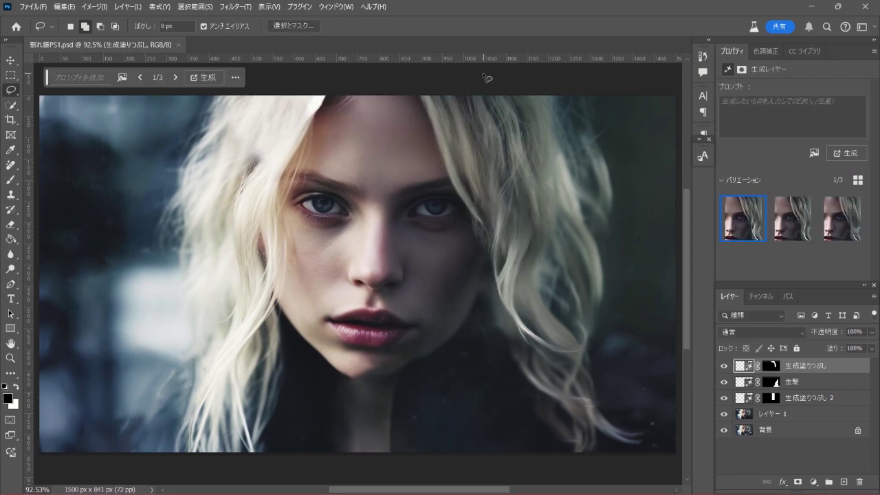
Preview variations 2, 3 and 2 of the forehead hair fill, then keep variation 1.
click(796, 225)
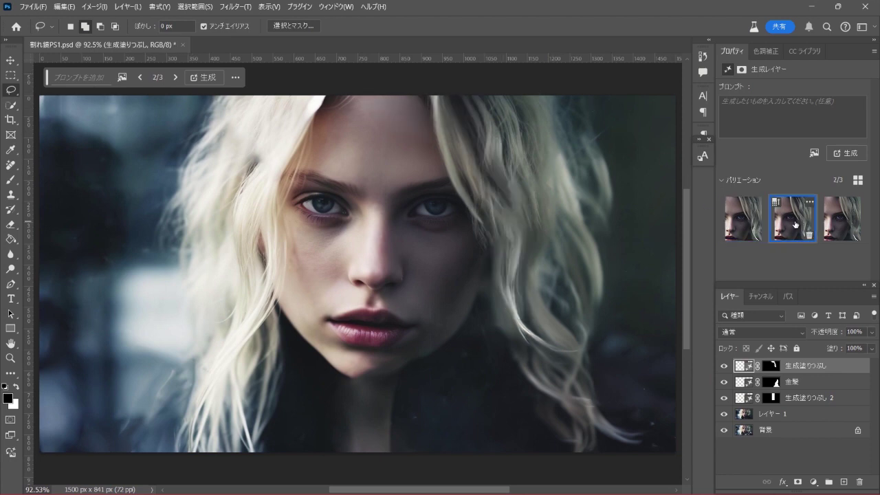
click(835, 223)
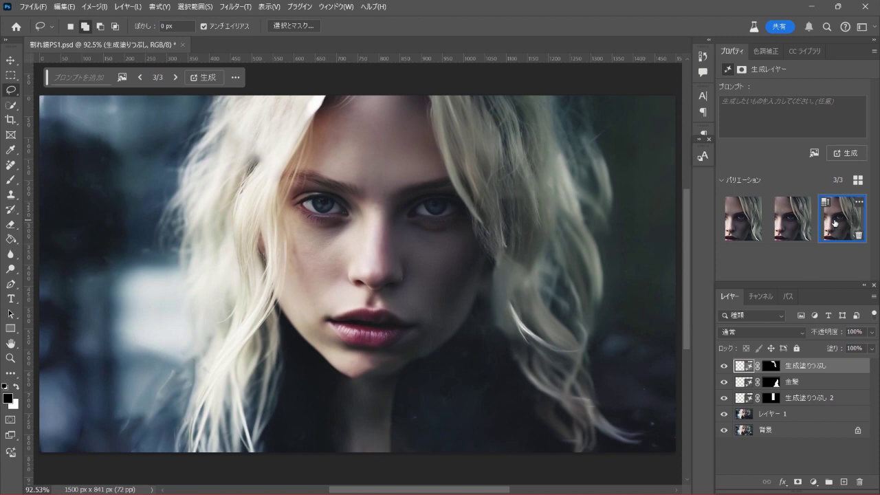
click(795, 221)
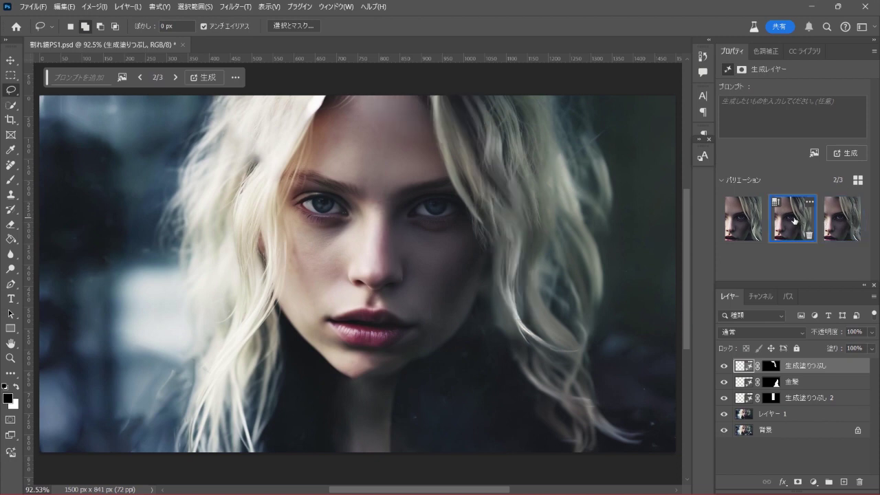
click(741, 218)
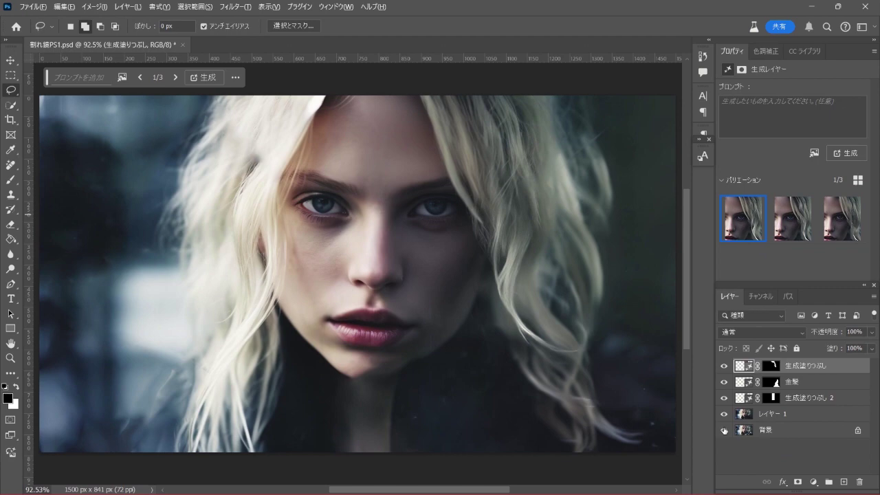
alt+click(723, 431)
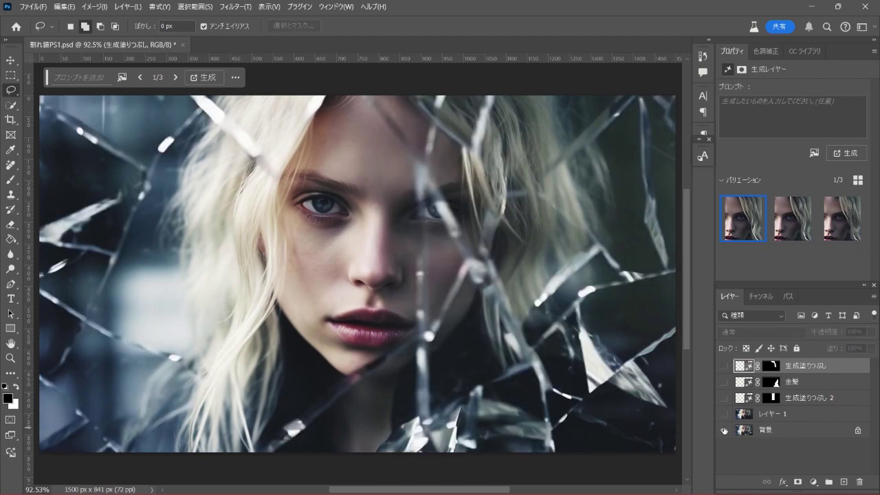
alt+click(723, 430)
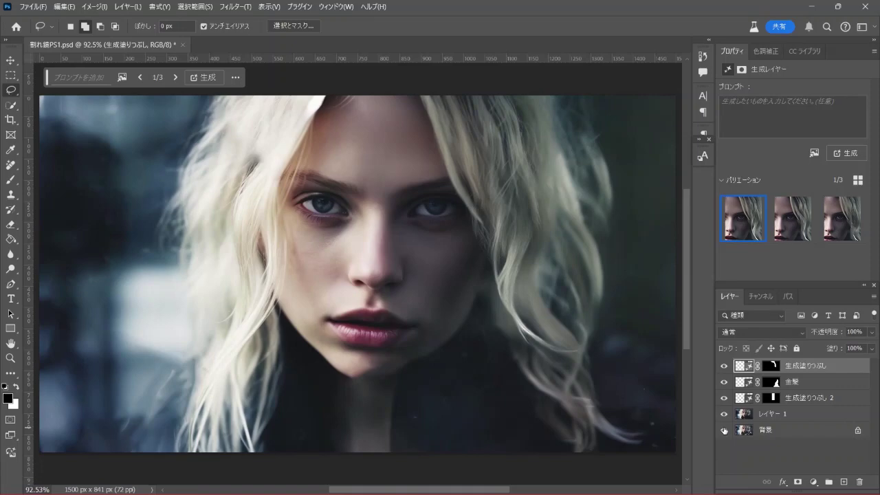
alt+click(723, 431)
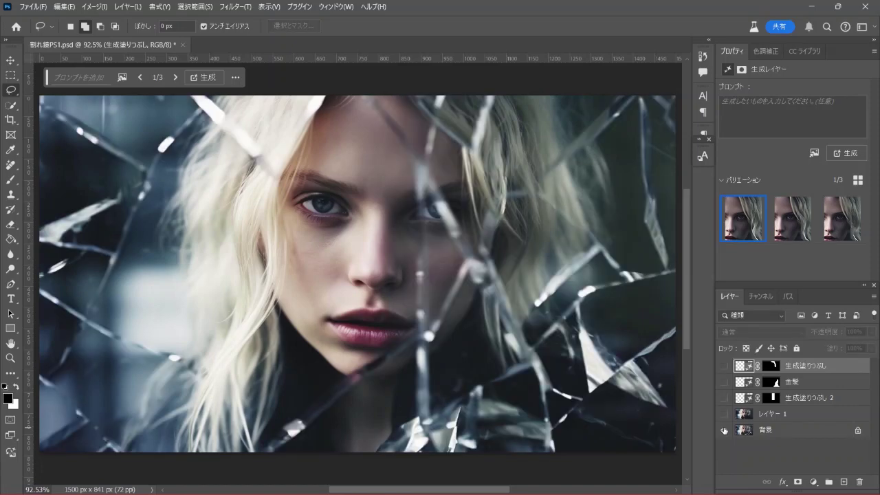
alt+click(723, 431)
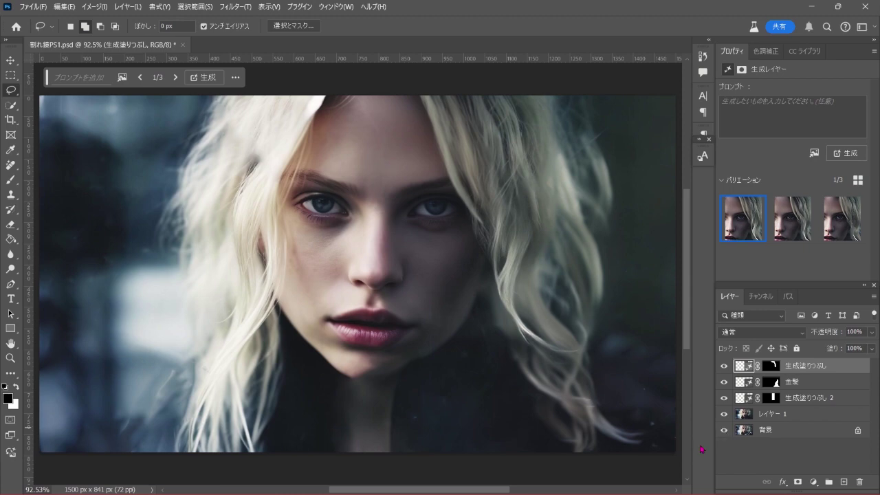